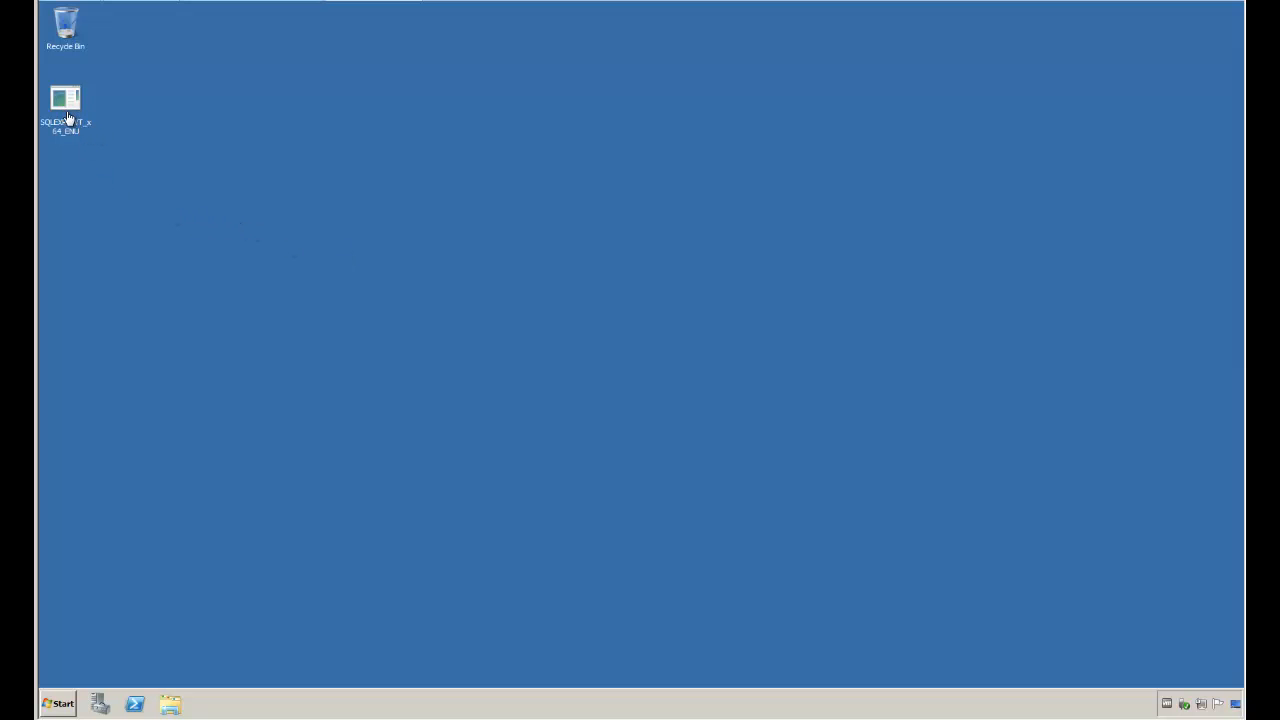
Step: Run the SQLEXPRWT_x64_ENU installer from the desktop and start a new SQL Server 2008 R2 installation
{"action": "mouse_move", "coordinate": [60, 128]}
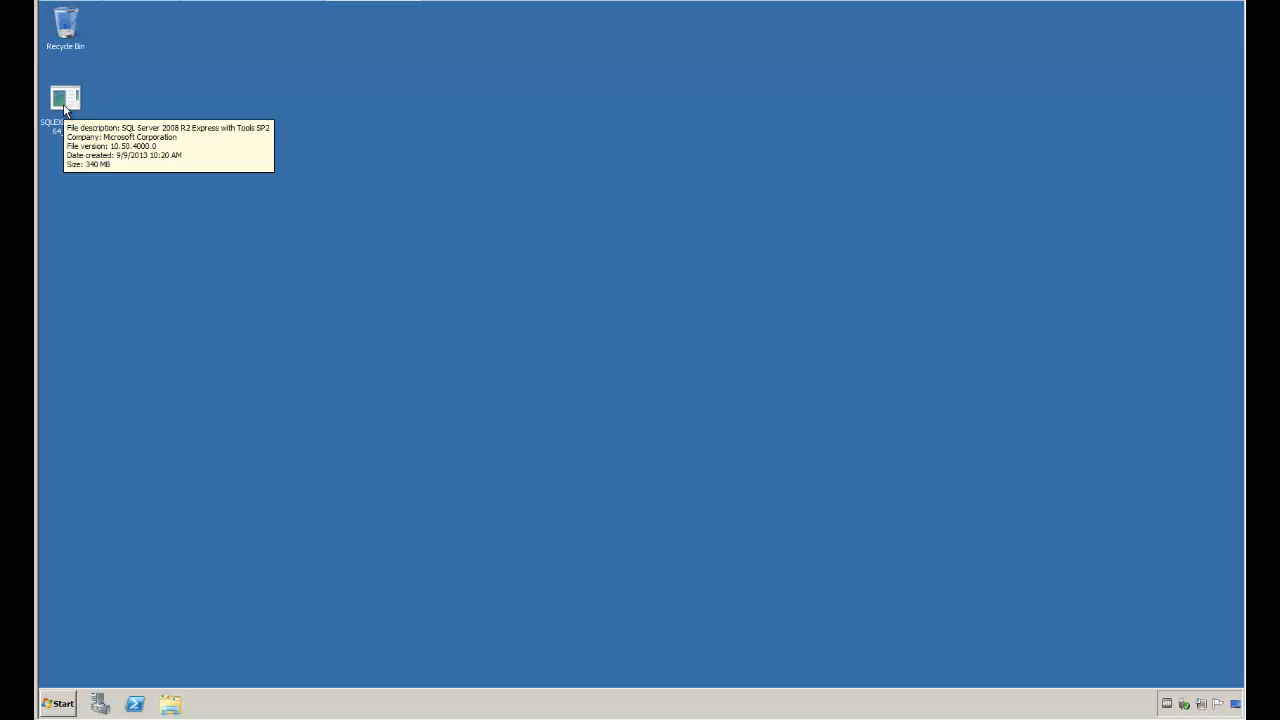
{"action": "double_click", "coordinate": [64, 104]}
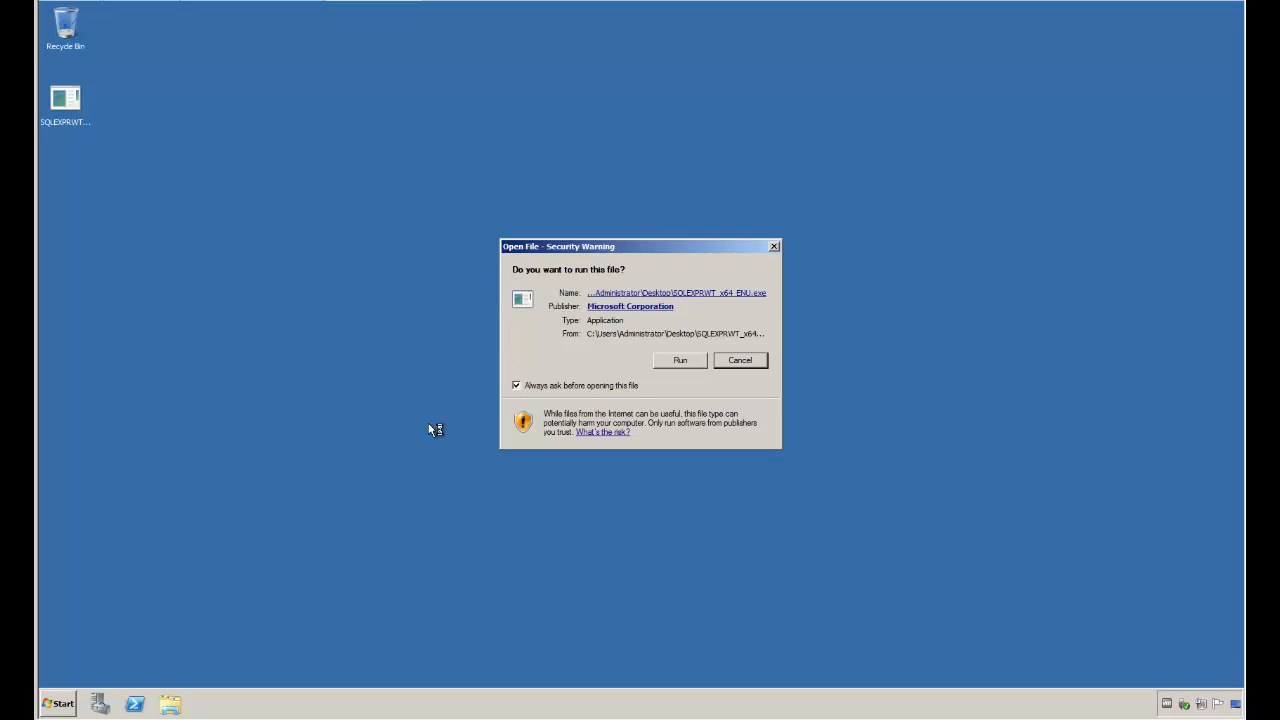
{"action": "left_click", "coordinate": [695, 363]}
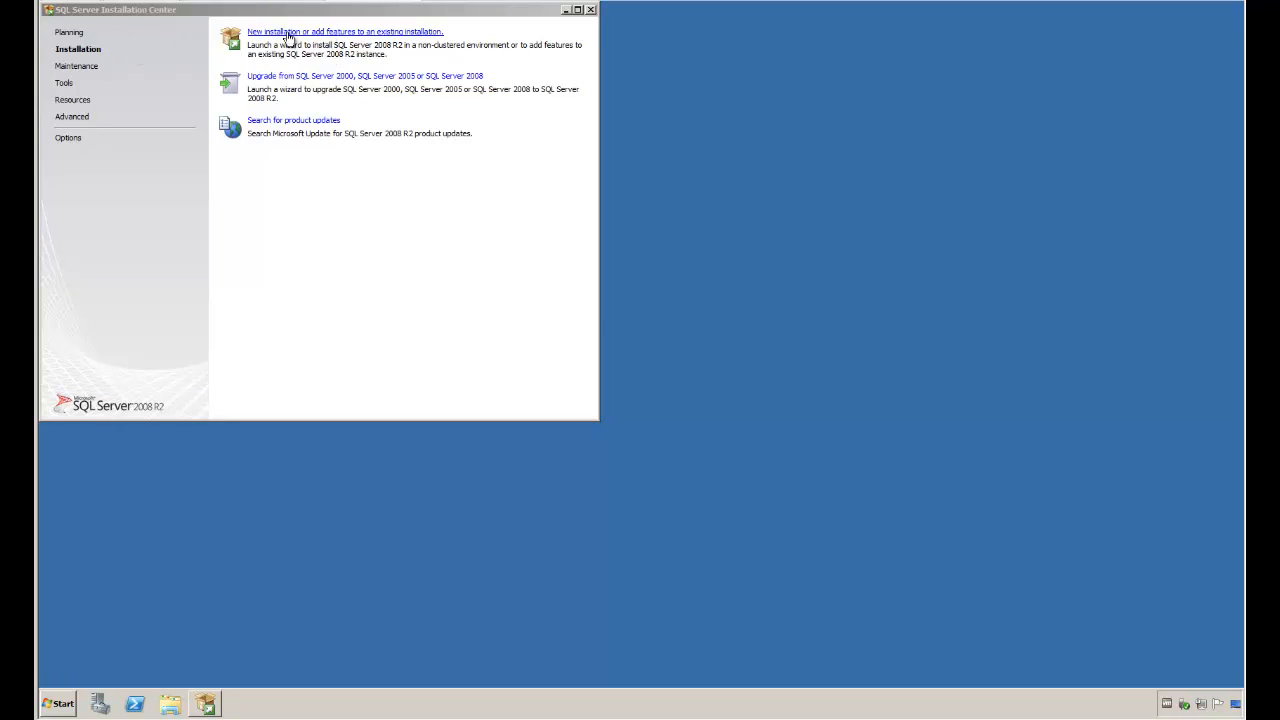
{"action": "left_click", "coordinate": [333, 33]}
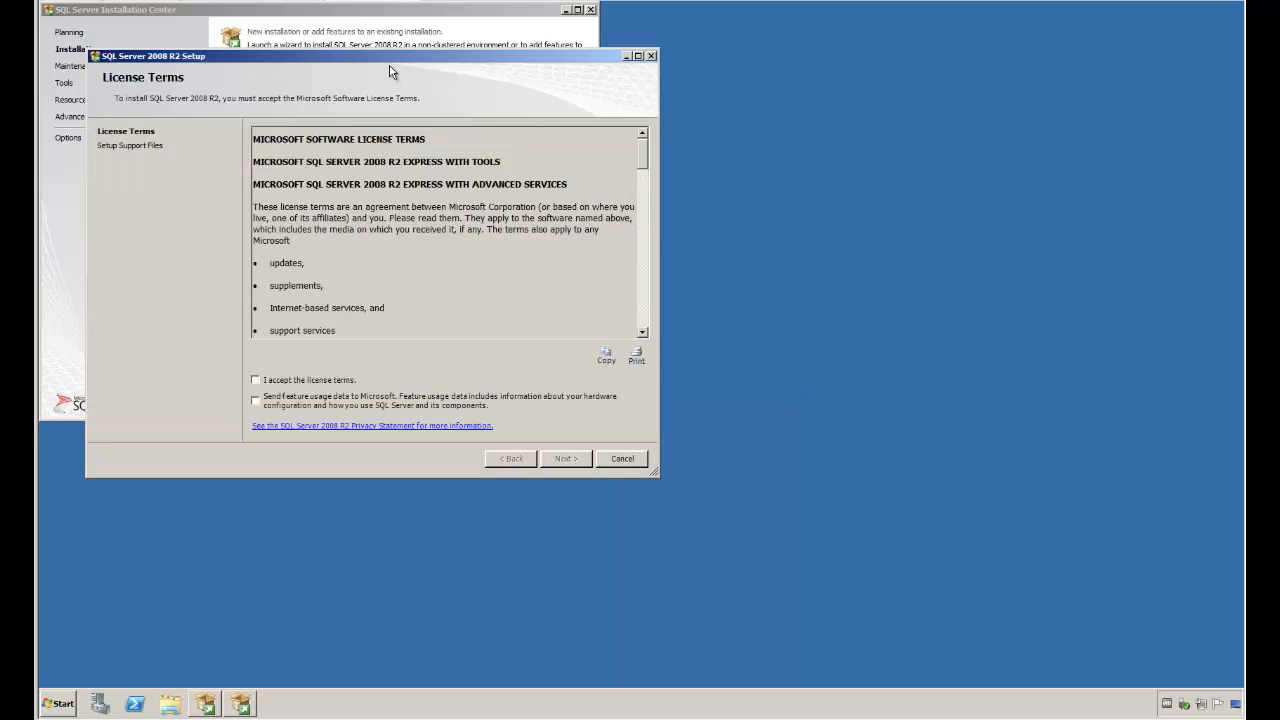
Step: Accept the license terms without sending feature usage data, and proceed with the default feature selection
{"action": "left_click_drag", "start_coordinate": [396, 60], "coordinate": [591, 97]}
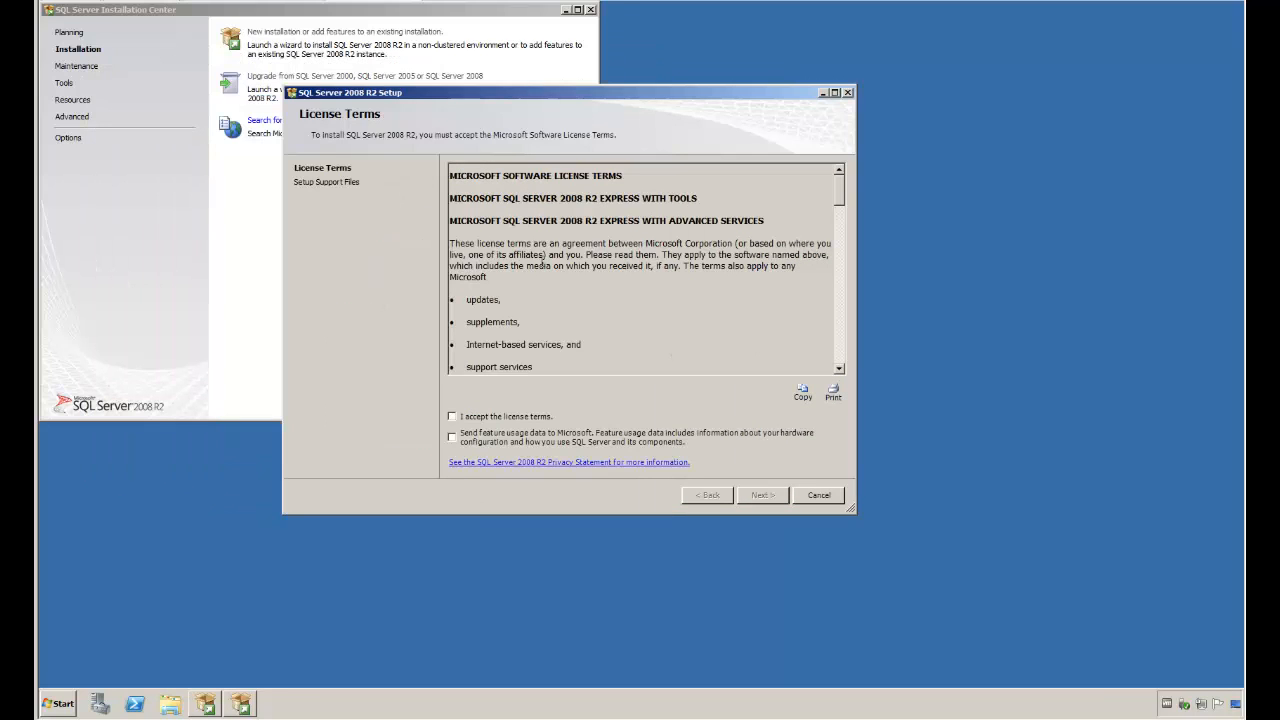
{"action": "left_click", "coordinate": [488, 418]}
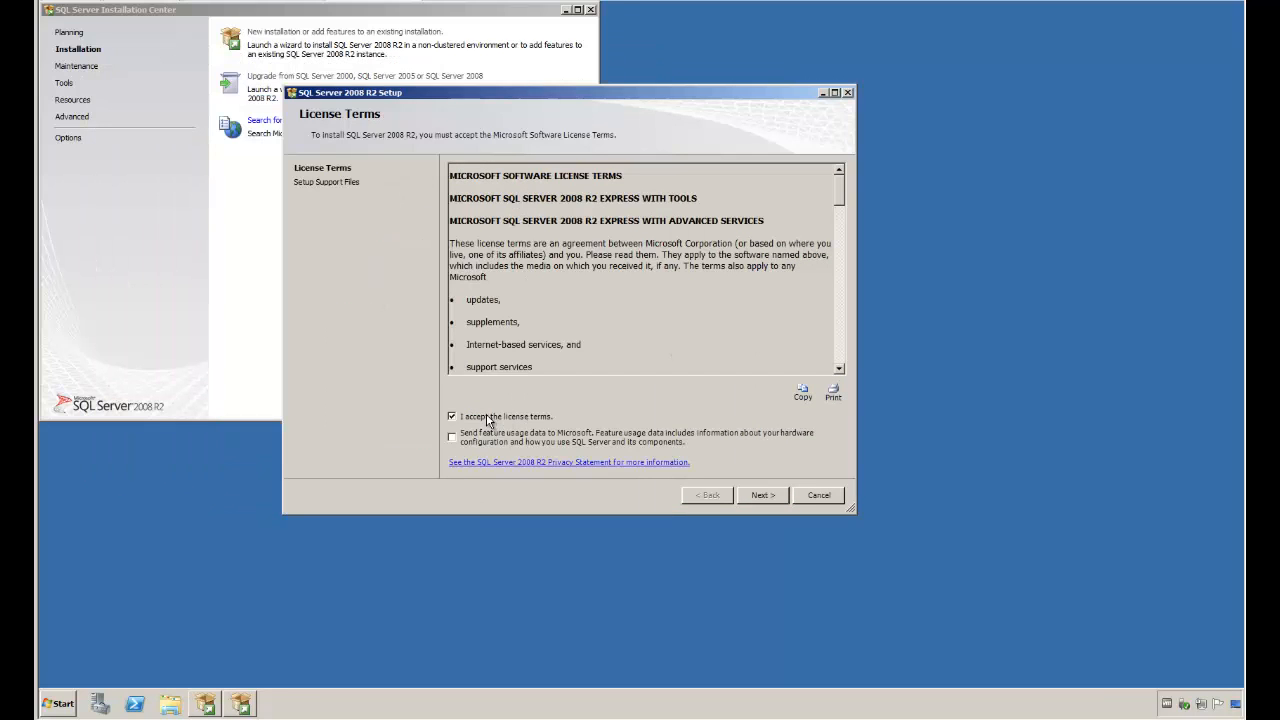
{"action": "left_click", "coordinate": [747, 496]}
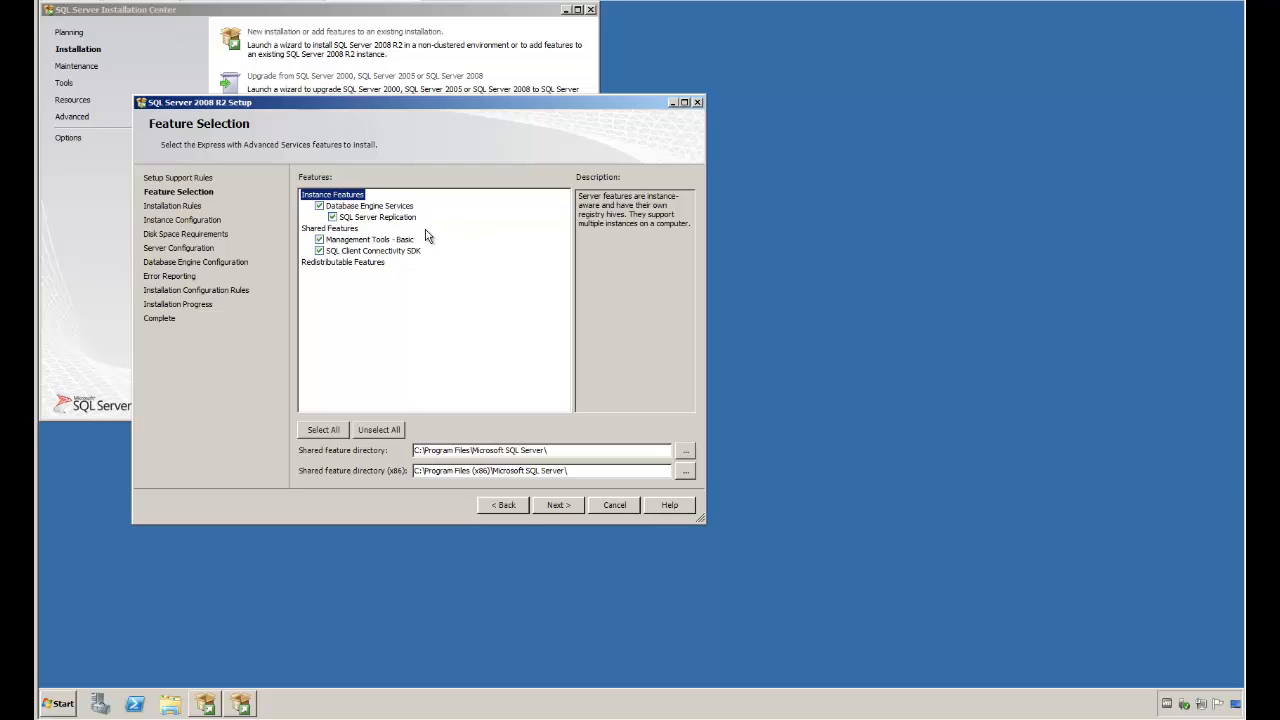
{"action": "left_click", "coordinate": [558, 510]}
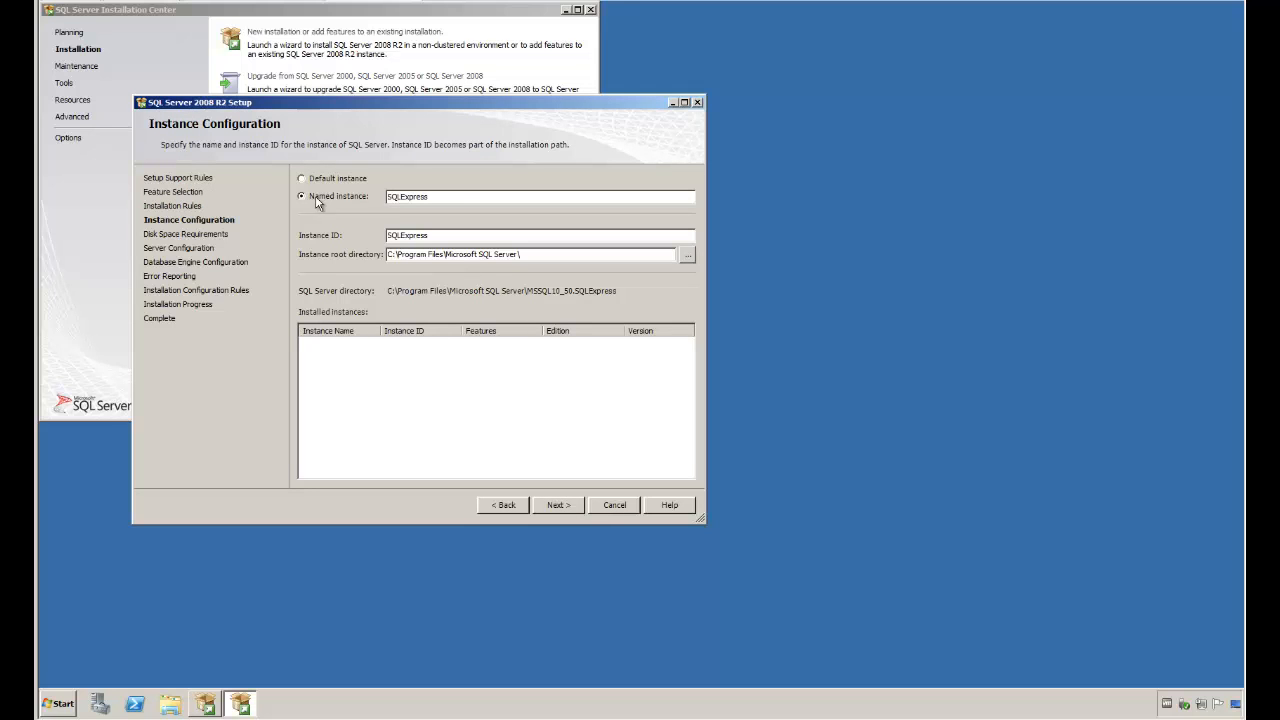
Step: Set the named instance to ALCHEMY, keep the matching instance ID and default root directory, and proceed
{"action": "left_click", "coordinate": [427, 199]}
{"action": "left_click_drag", "start_coordinate": [427, 199], "coordinate": [359, 203]}
{"action": "type", "text": "ALCHEMY"}
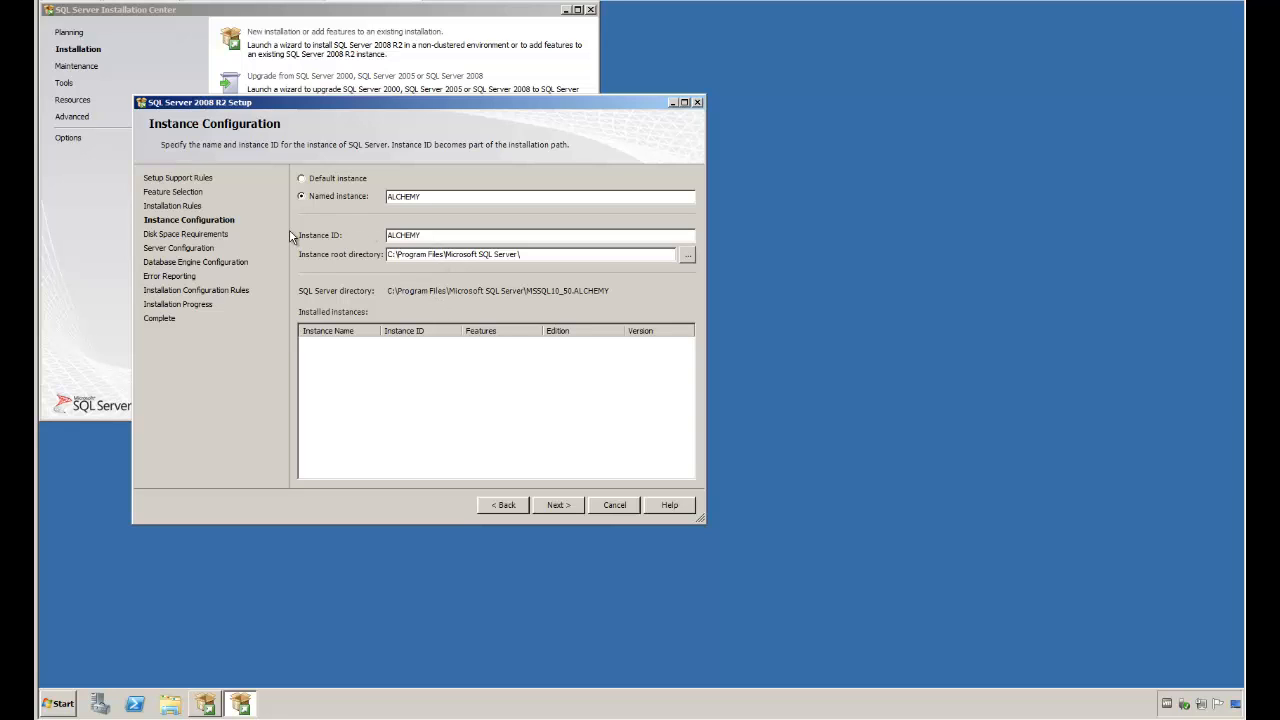
{"action": "left_click", "coordinate": [418, 235]}
{"action": "left_click", "coordinate": [560, 511]}
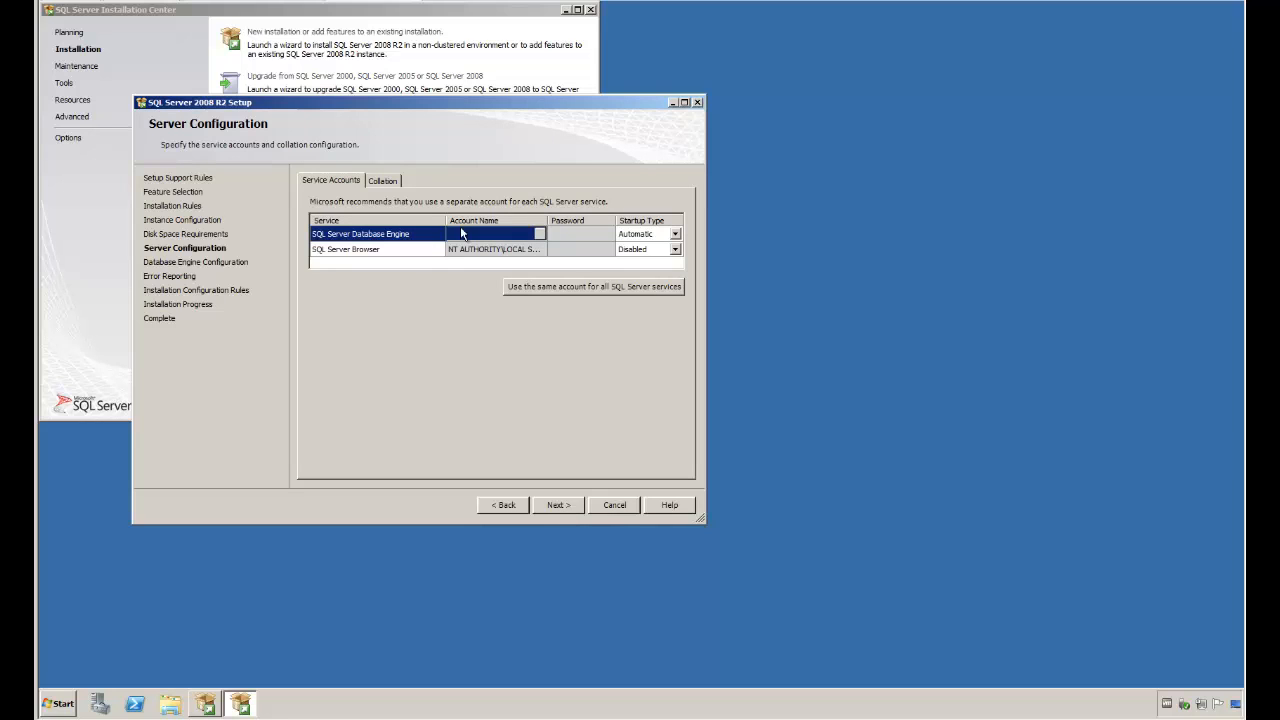
Step: Install with the default service accounts, Windows authentication mode and no error reporting, and close the setup and Installation Center
{"action": "left_click", "coordinate": [566, 508]}
{"action": "left_click", "coordinate": [557, 505]}
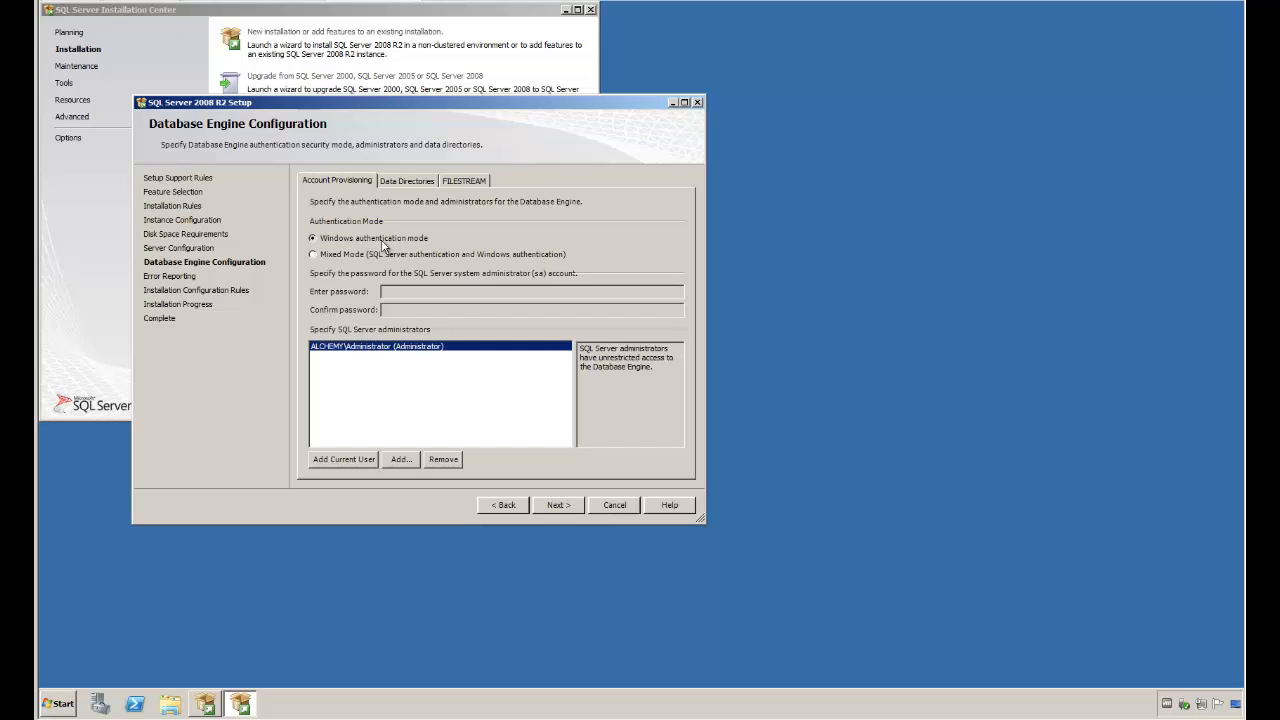
{"action": "left_click", "coordinate": [563, 513]}
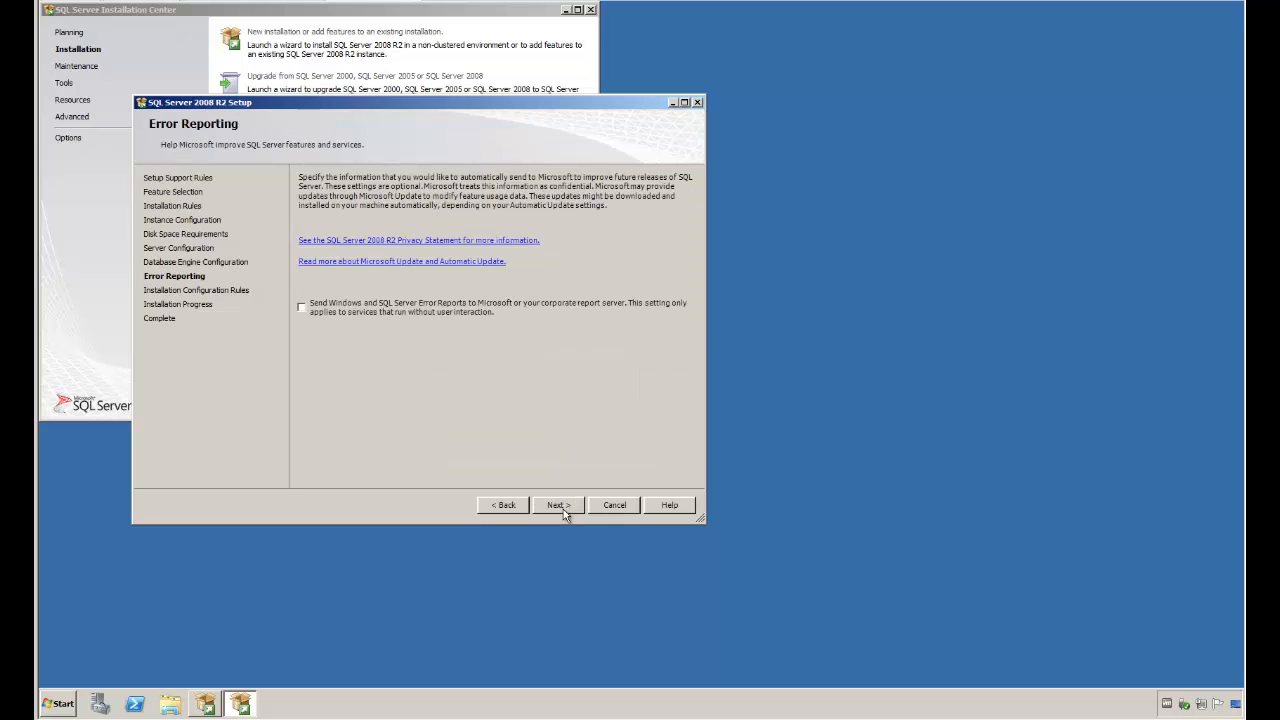
{"action": "left_click", "coordinate": [563, 508]}
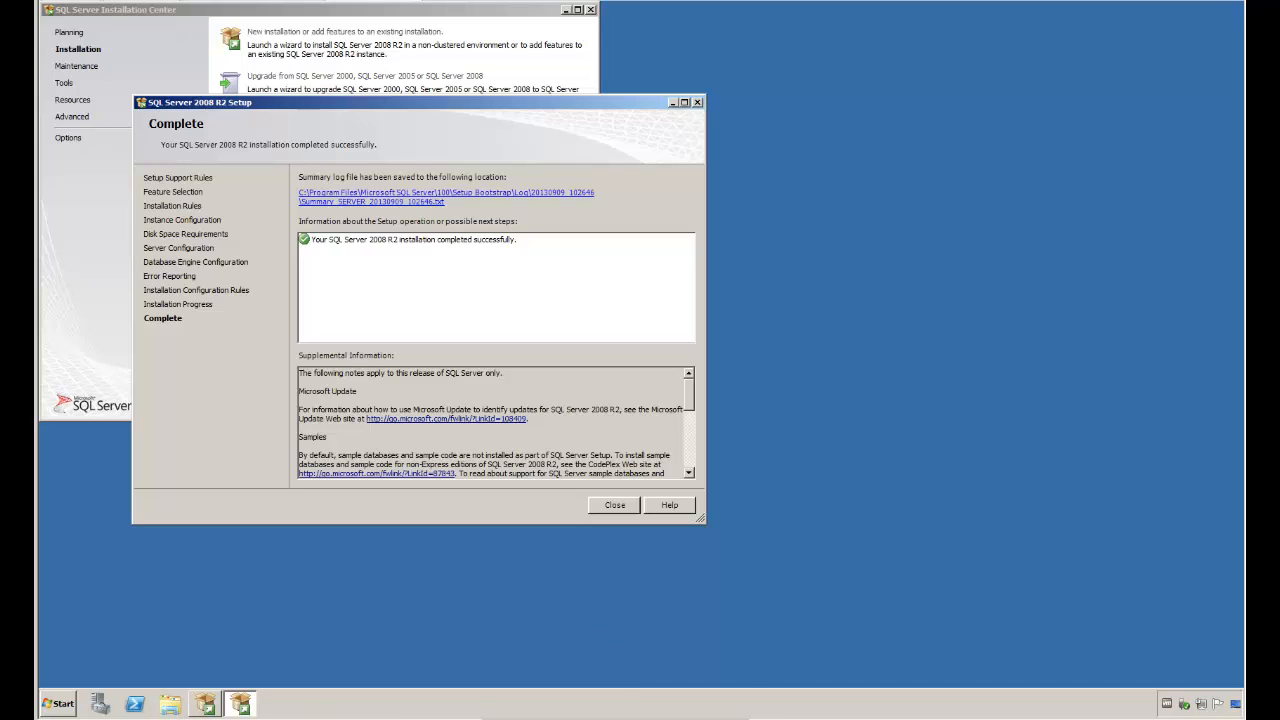
{"action": "left_click", "coordinate": [620, 508]}
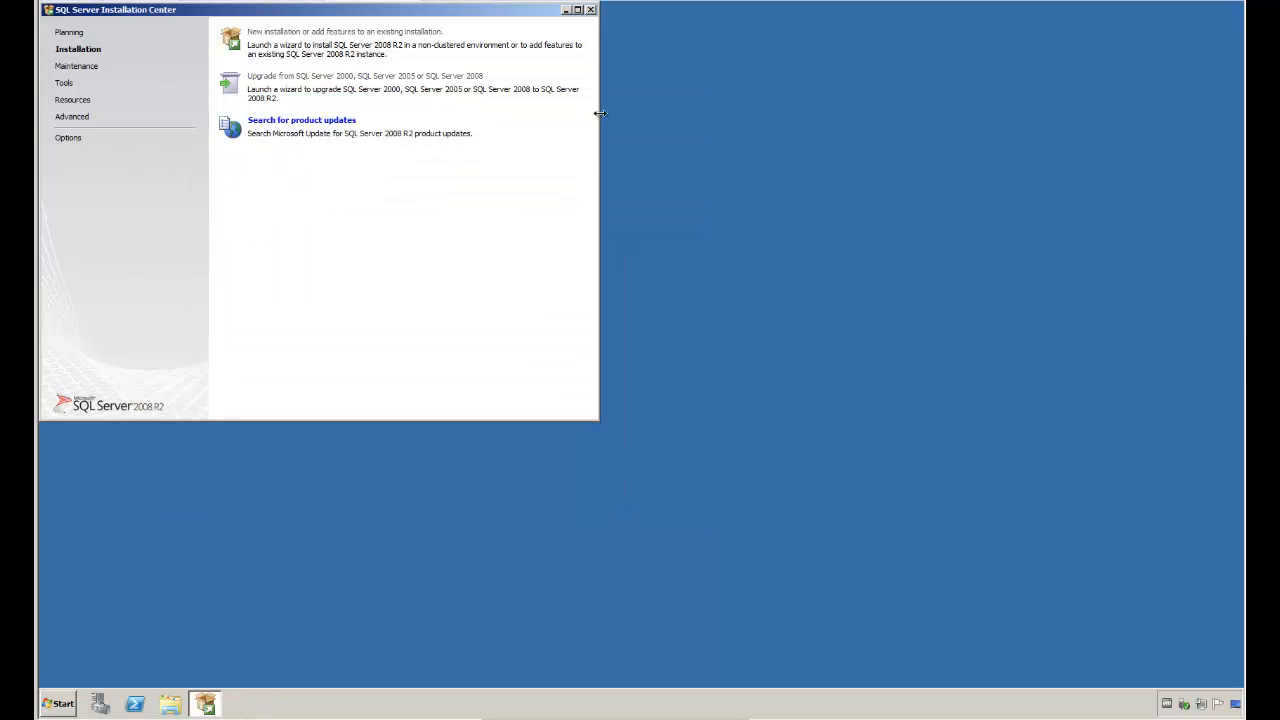
{"action": "left_click", "coordinate": [591, 10]}
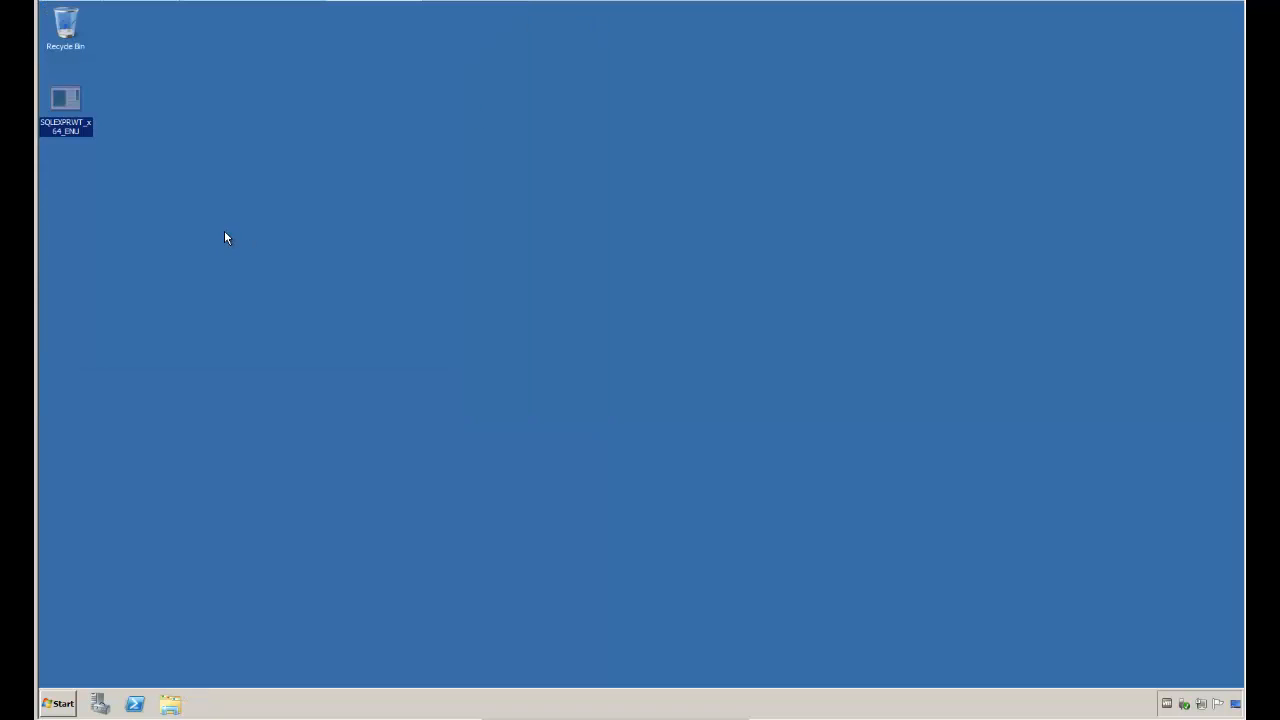
Step: Check the status of the SQL Server (ALCHEMY) service in the Services console's standard view, and close the console
{"action": "left_click", "coordinate": [65, 705]}
{"action": "mouse_move", "coordinate": [276, 587]}
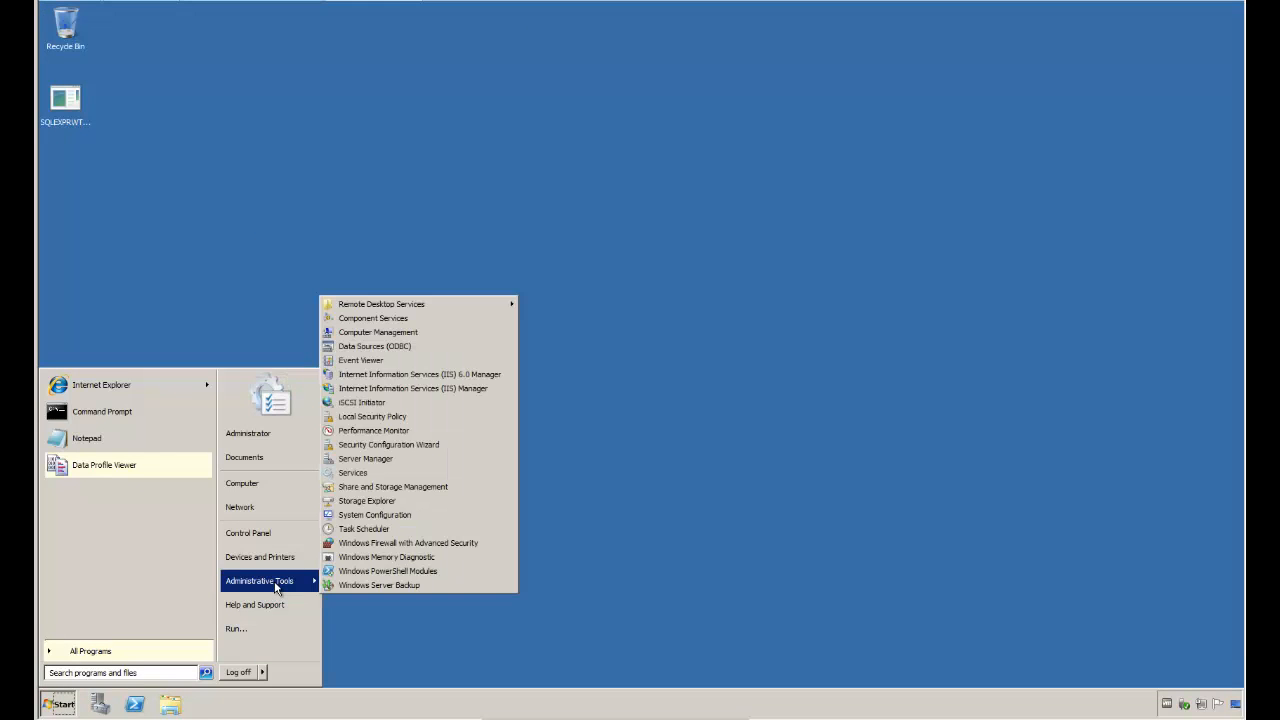
{"action": "left_click", "coordinate": [386, 476]}
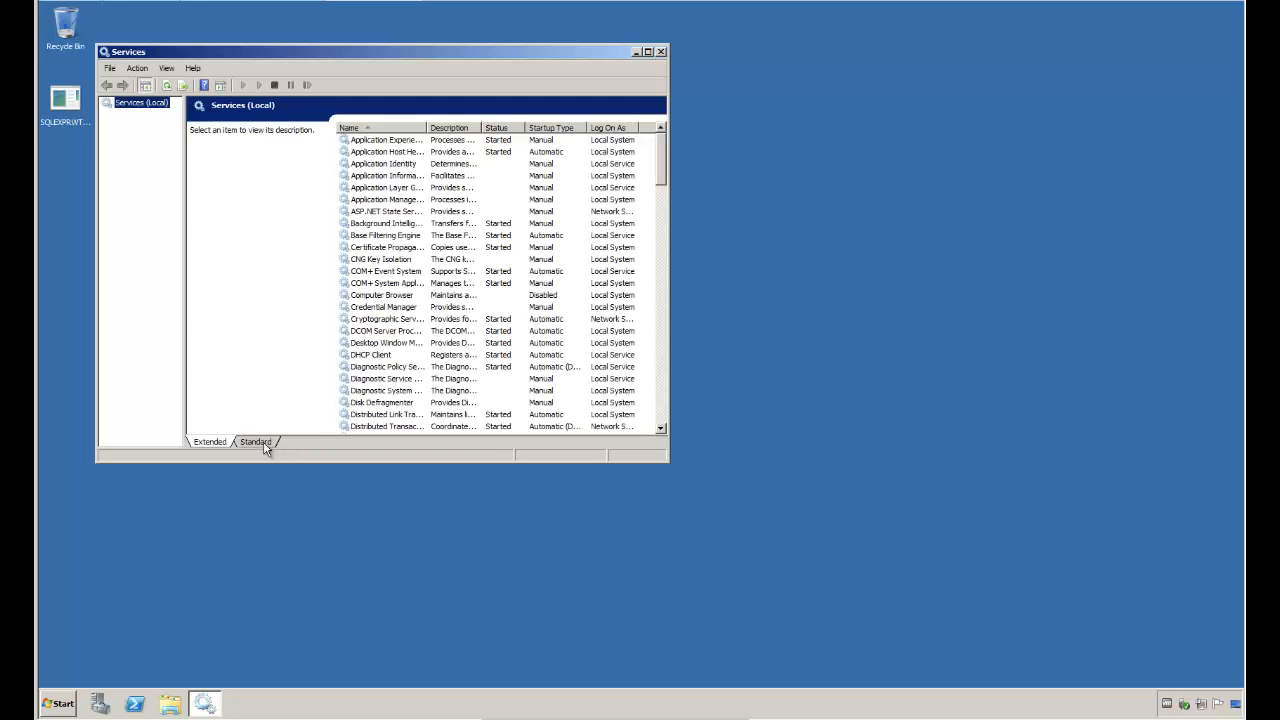
{"action": "left_click", "coordinate": [264, 443]}
{"action": "left_click_drag", "start_coordinate": [278, 97], "coordinate": [368, 101]}
{"action": "left_click_drag", "start_coordinate": [663, 158], "coordinate": [653, 327]}
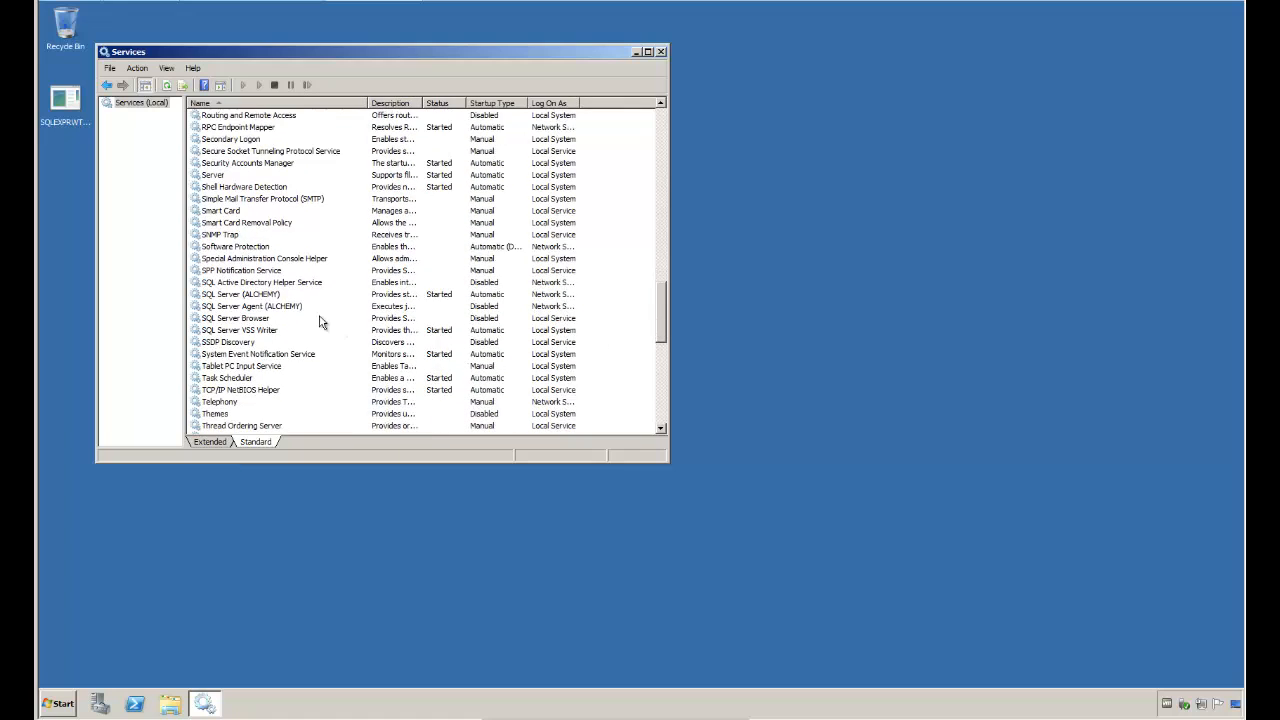
{"action": "left_click", "coordinate": [270, 296]}
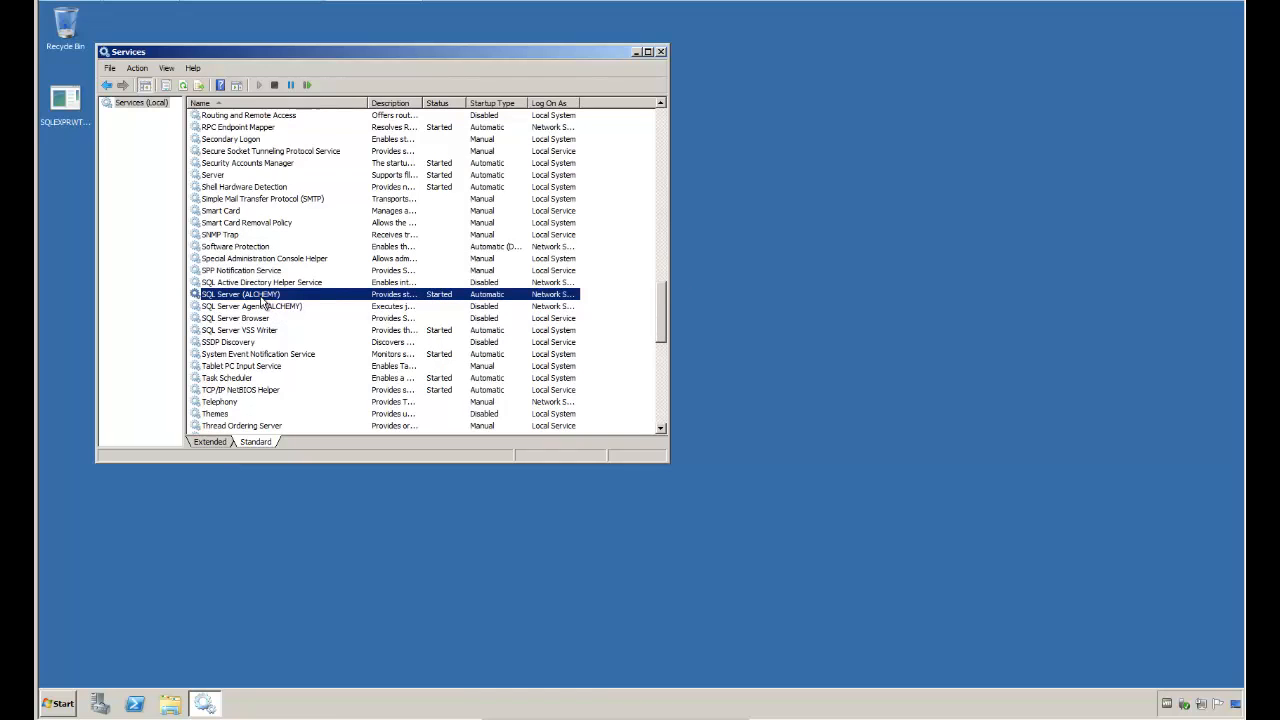
{"action": "left_click", "coordinate": [660, 53]}
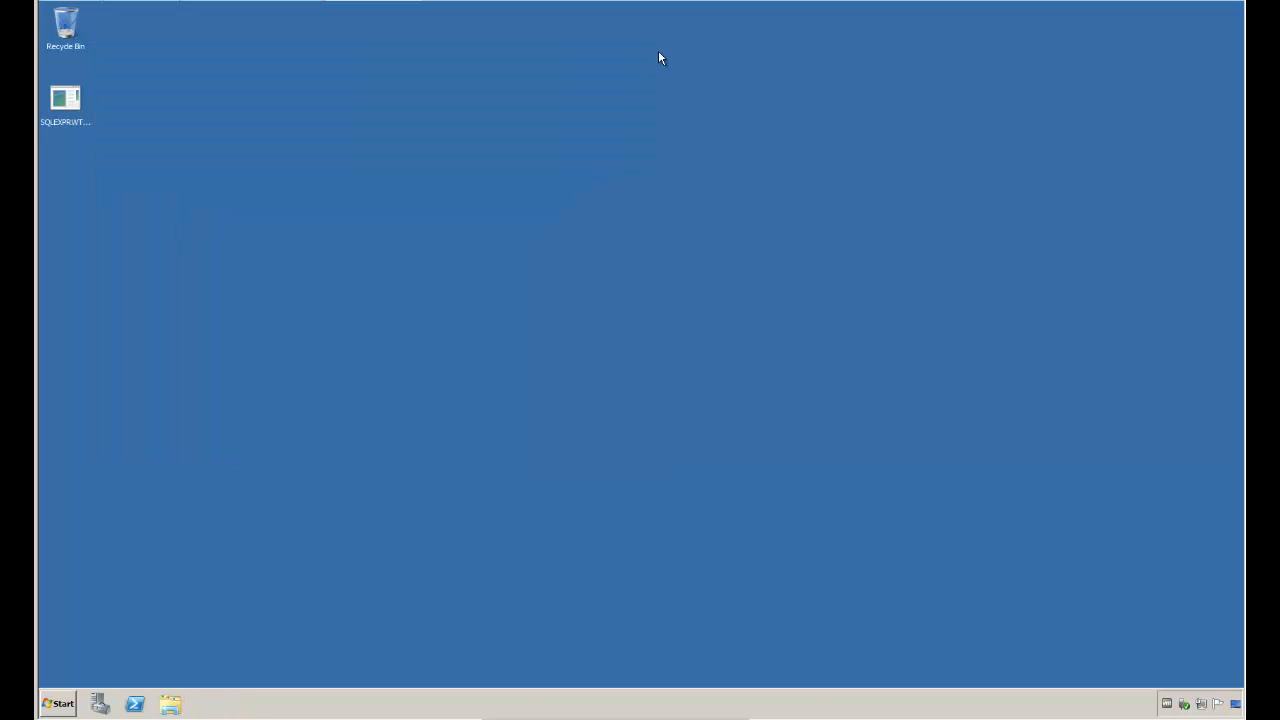
Step: Open SQL Server Management Studio and connect to the SERVER\ALCHEMY database engine using Windows Authentication
{"action": "left_click", "coordinate": [60, 703]}
{"action": "left_click", "coordinate": [106, 655]}
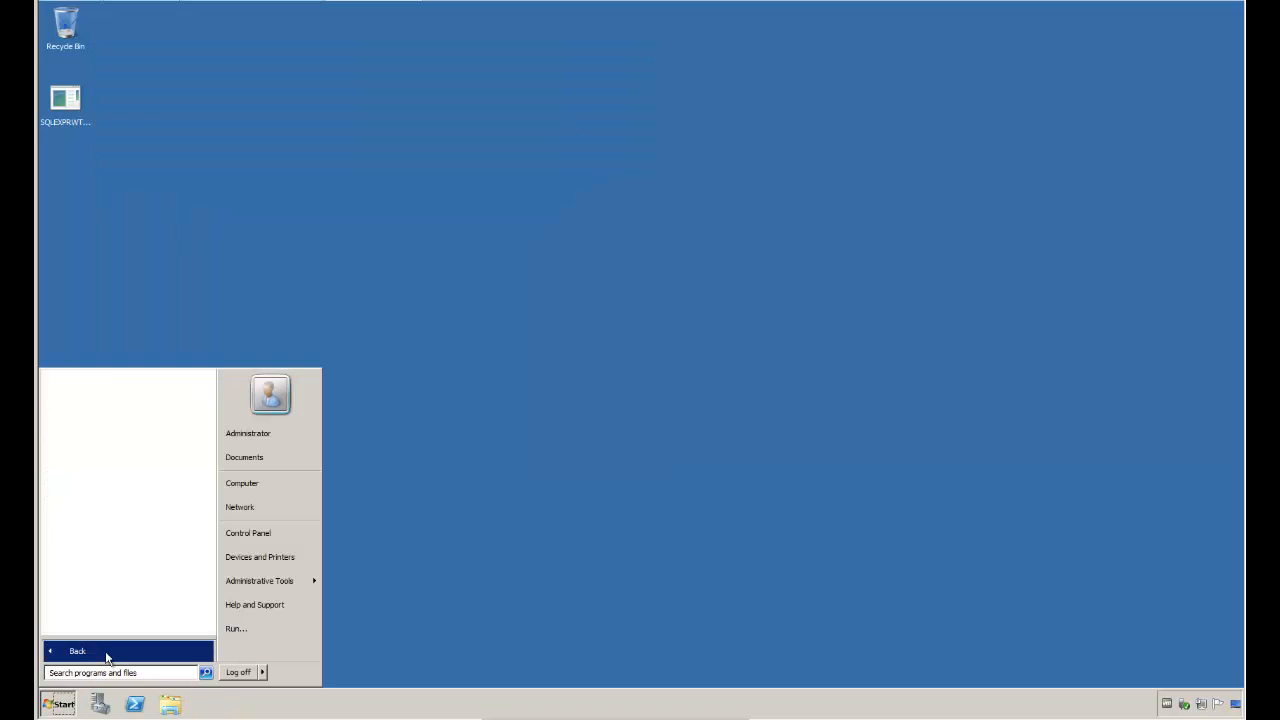
{"action": "left_click", "coordinate": [149, 490]}
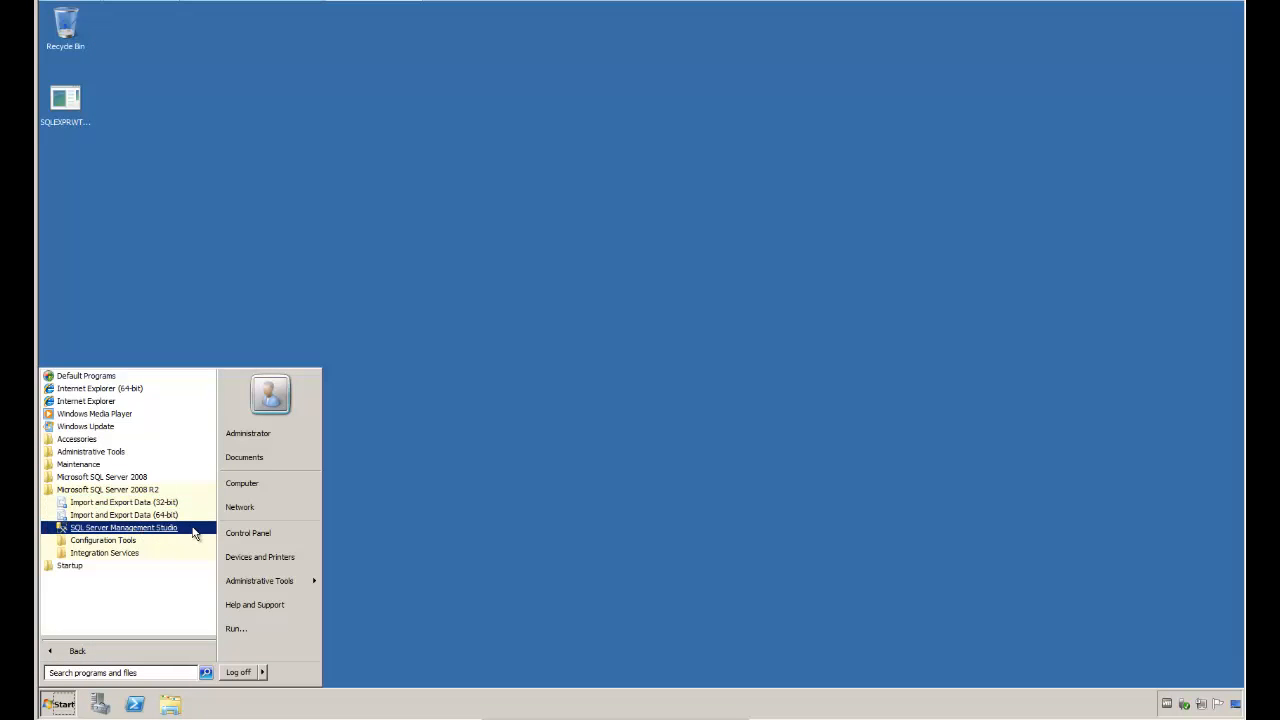
{"action": "left_click", "coordinate": [174, 530]}
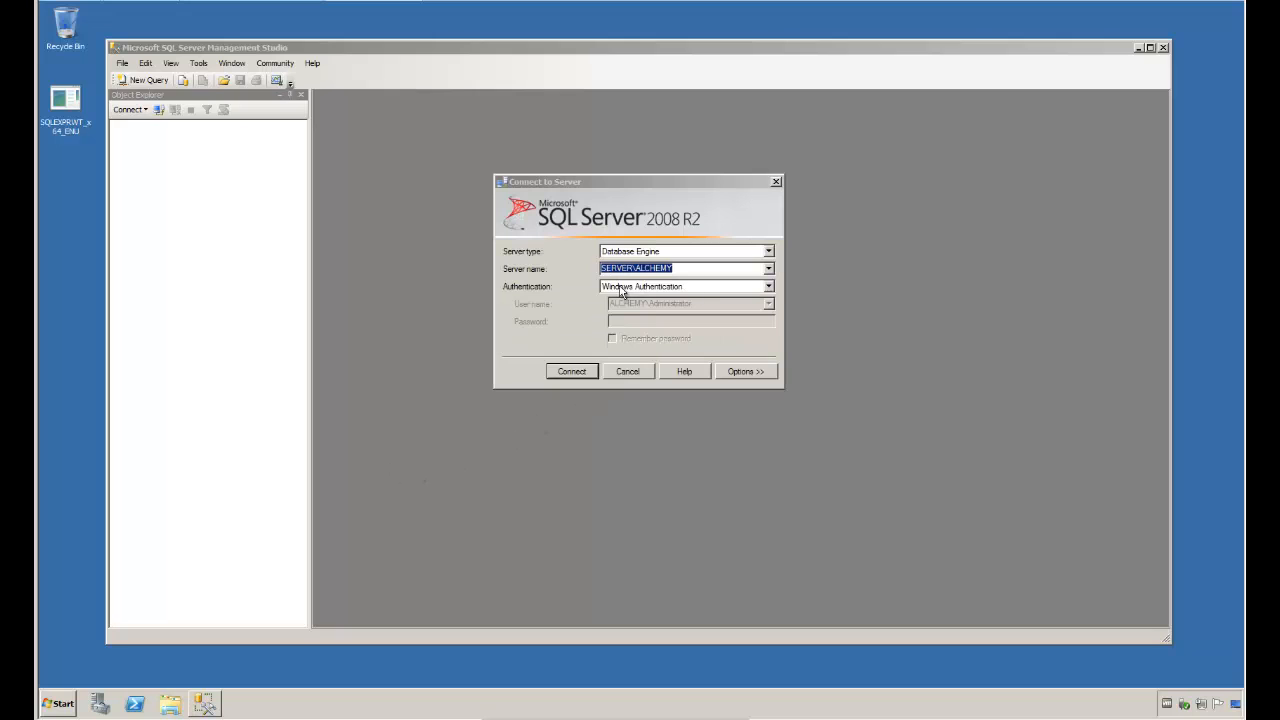
{"action": "left_click", "coordinate": [573, 372]}
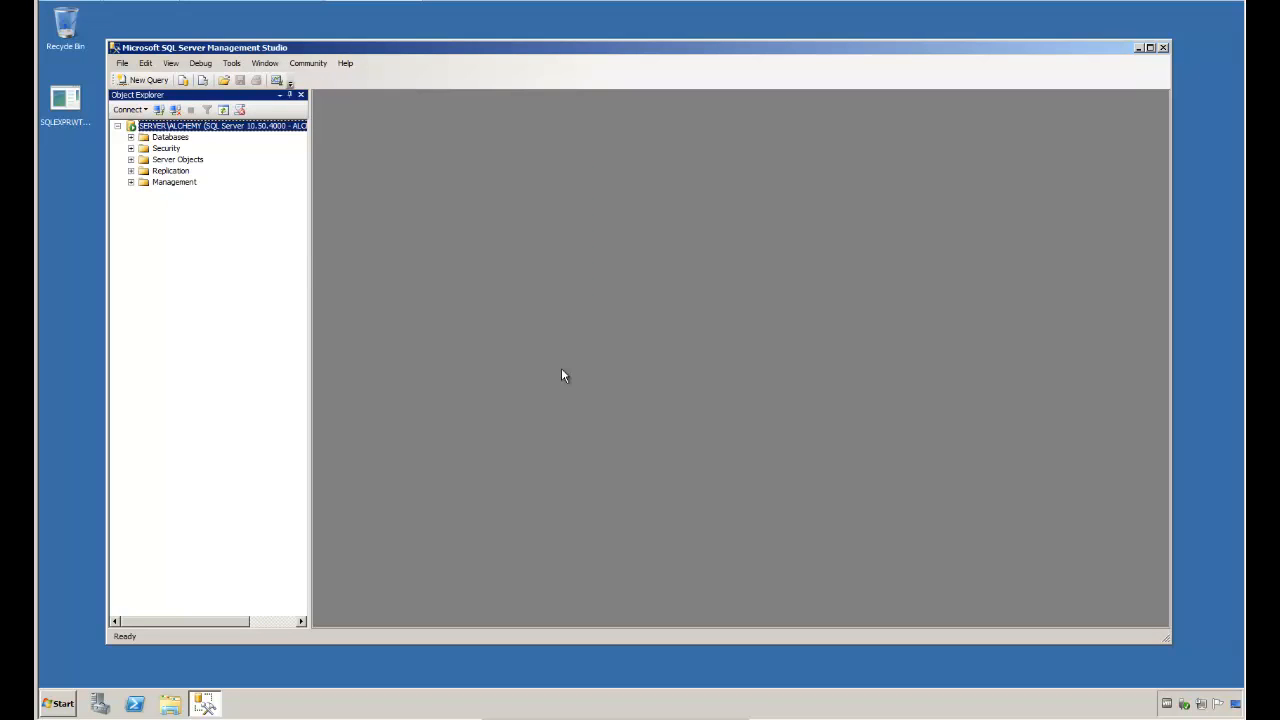
Step: Set the SERVER\ALCHEMY server authentication to SQL Server and Windows Authentication mode in its security properties
{"action": "right_click", "coordinate": [194, 128]}
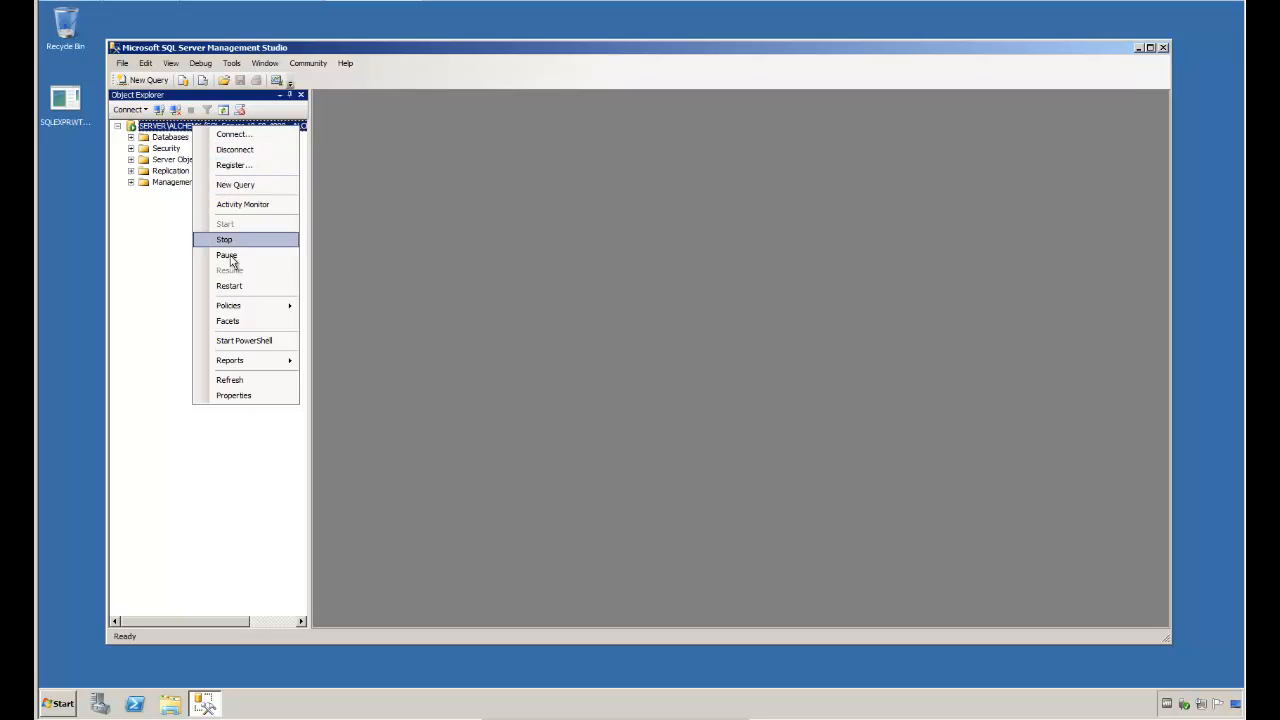
{"action": "left_click", "coordinate": [237, 394]}
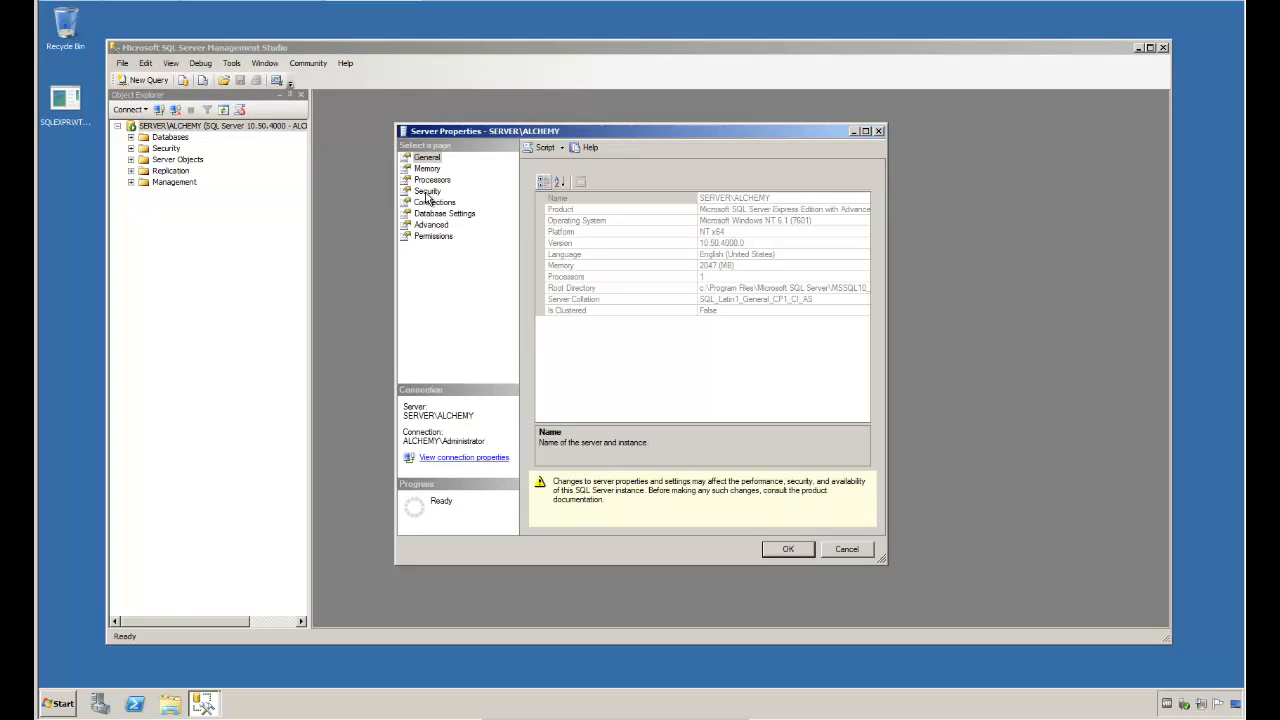
{"action": "left_click", "coordinate": [427, 191]}
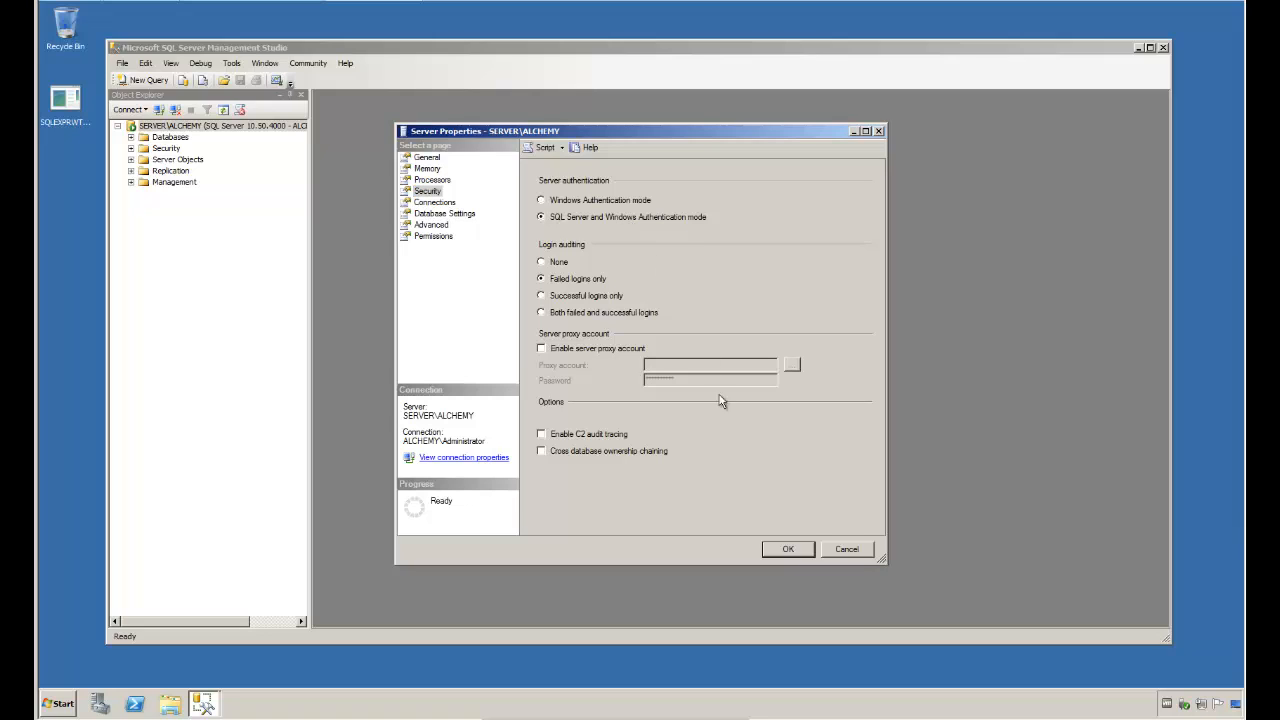
{"action": "left_click", "coordinate": [786, 552]}
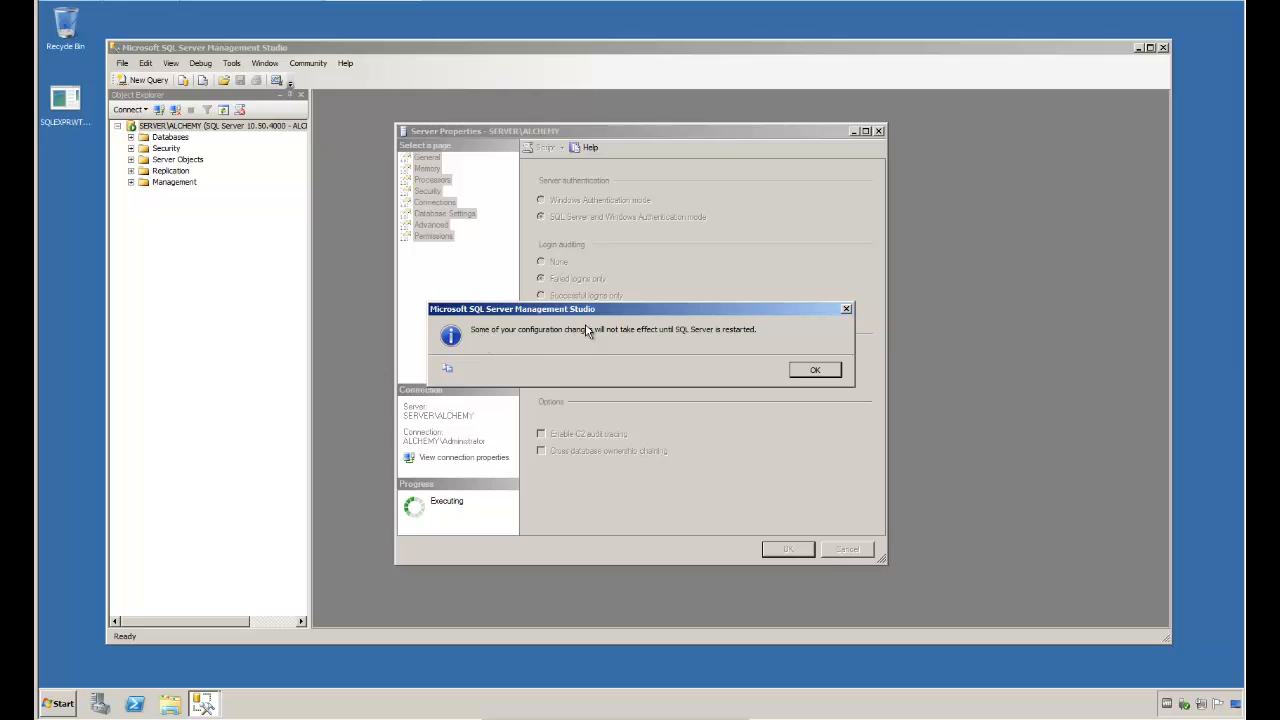
{"action": "left_click", "coordinate": [812, 372]}
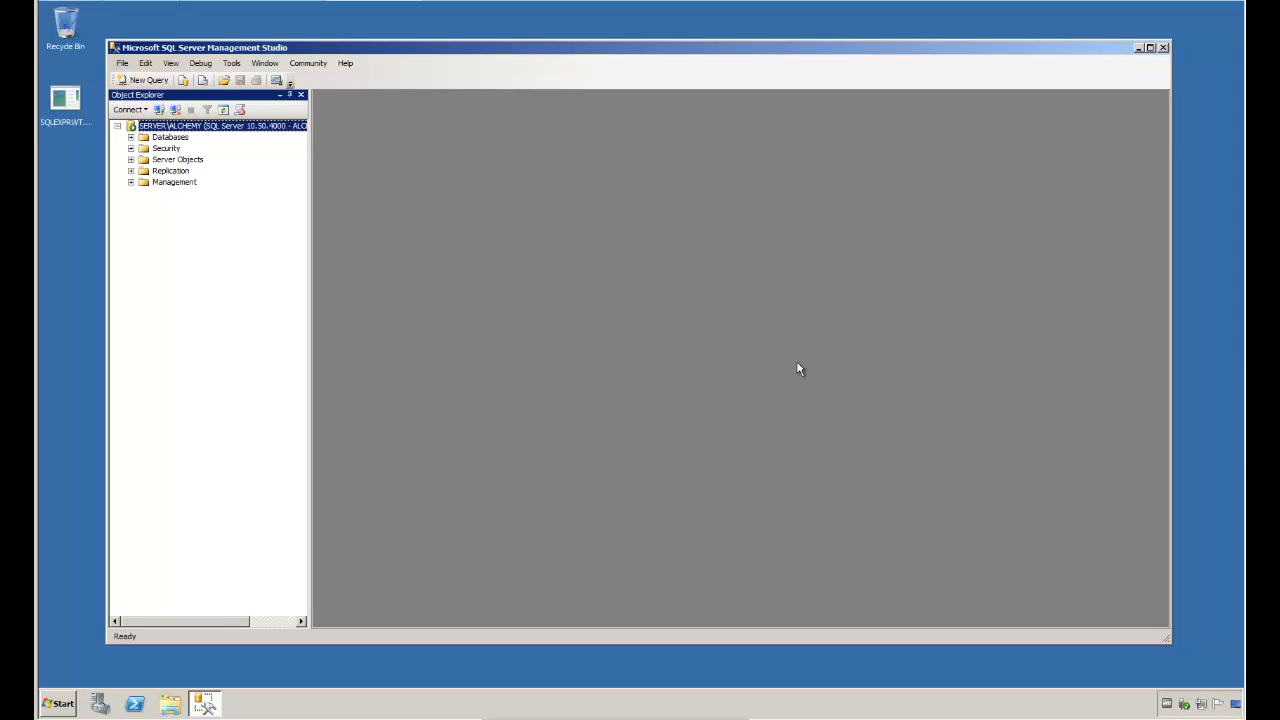
Step: Restart the MSSQL$ALCHEMY service on the connected server and close SQL Server Management Studio
{"action": "right_click", "coordinate": [246, 130]}
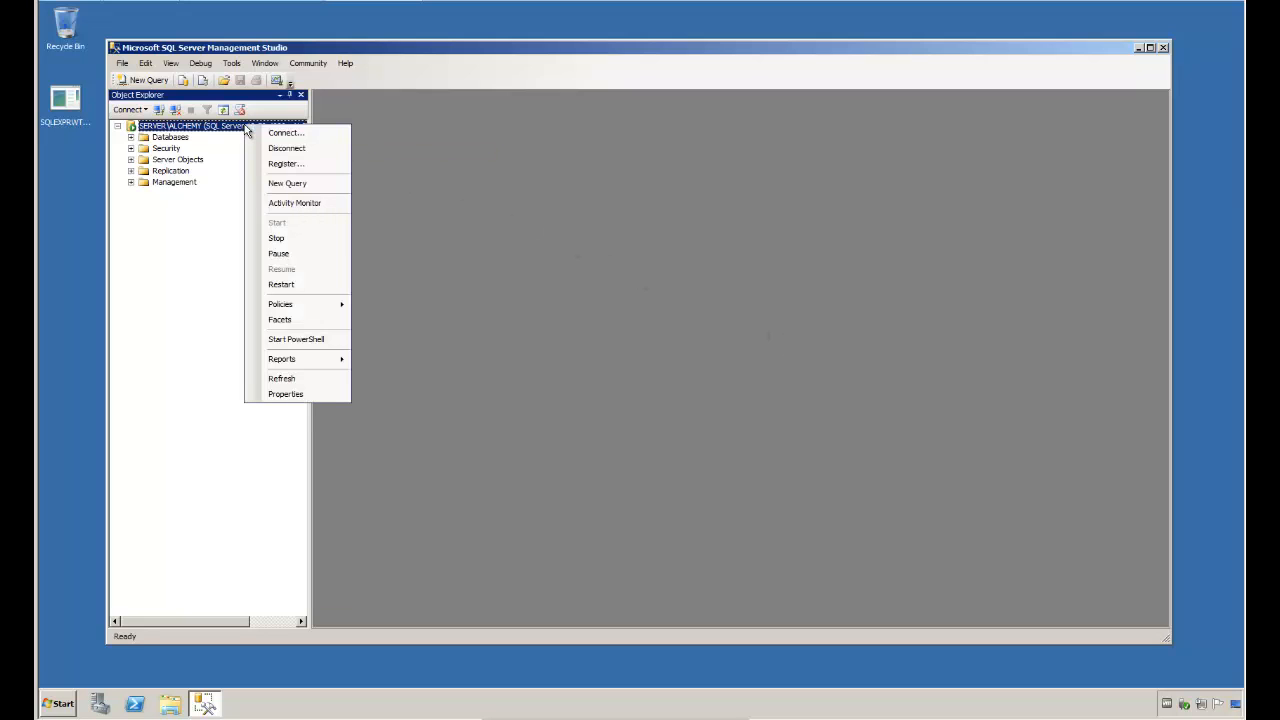
{"action": "left_click", "coordinate": [279, 284]}
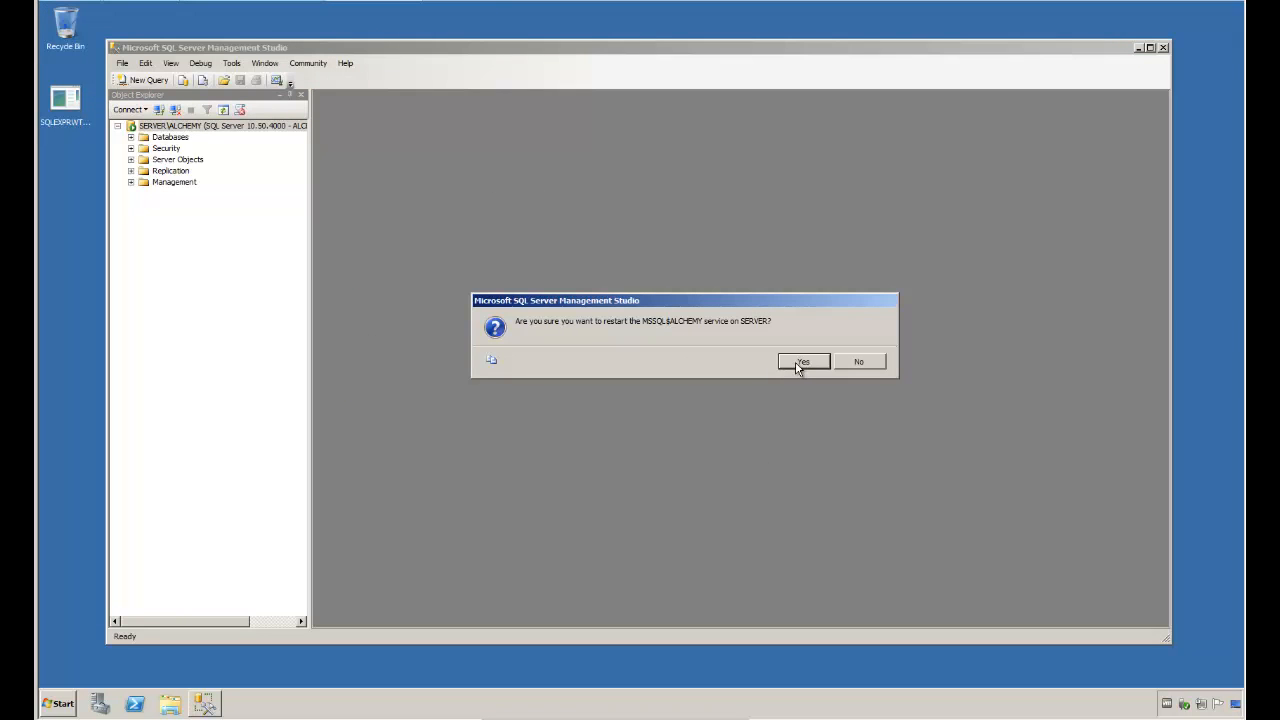
{"action": "left_click", "coordinate": [801, 363]}
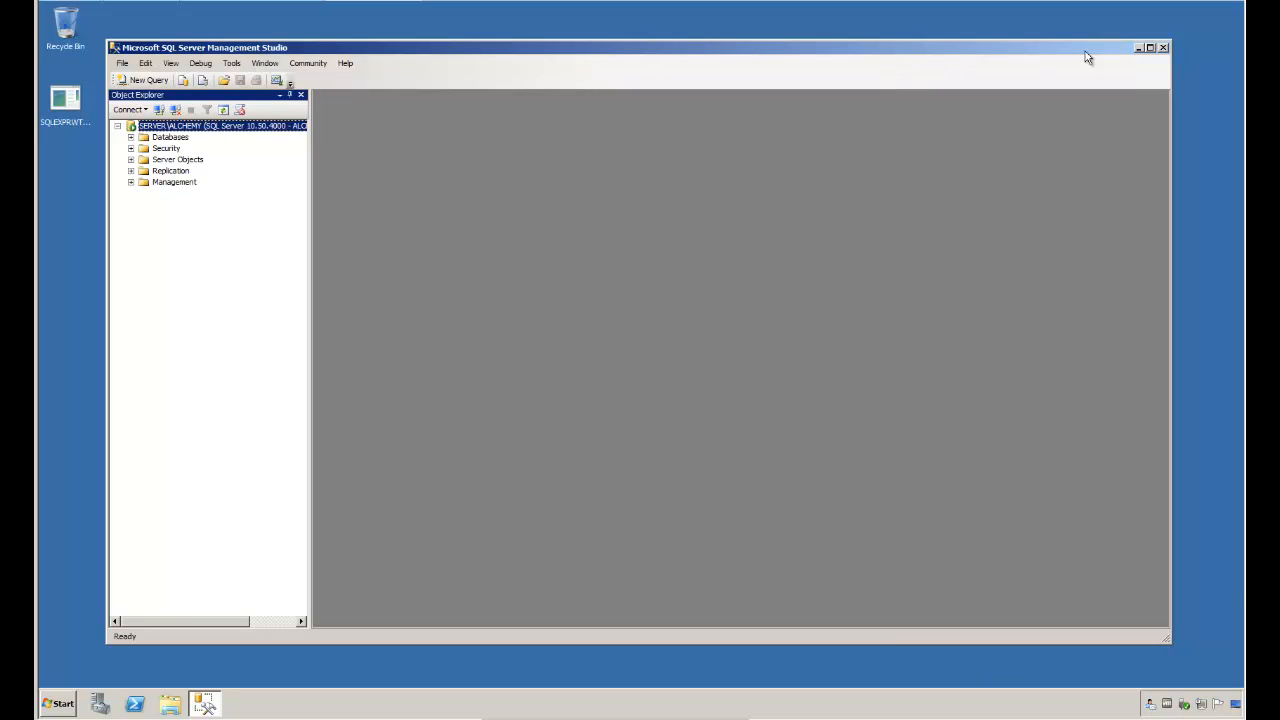
{"action": "left_click", "coordinate": [1163, 48]}
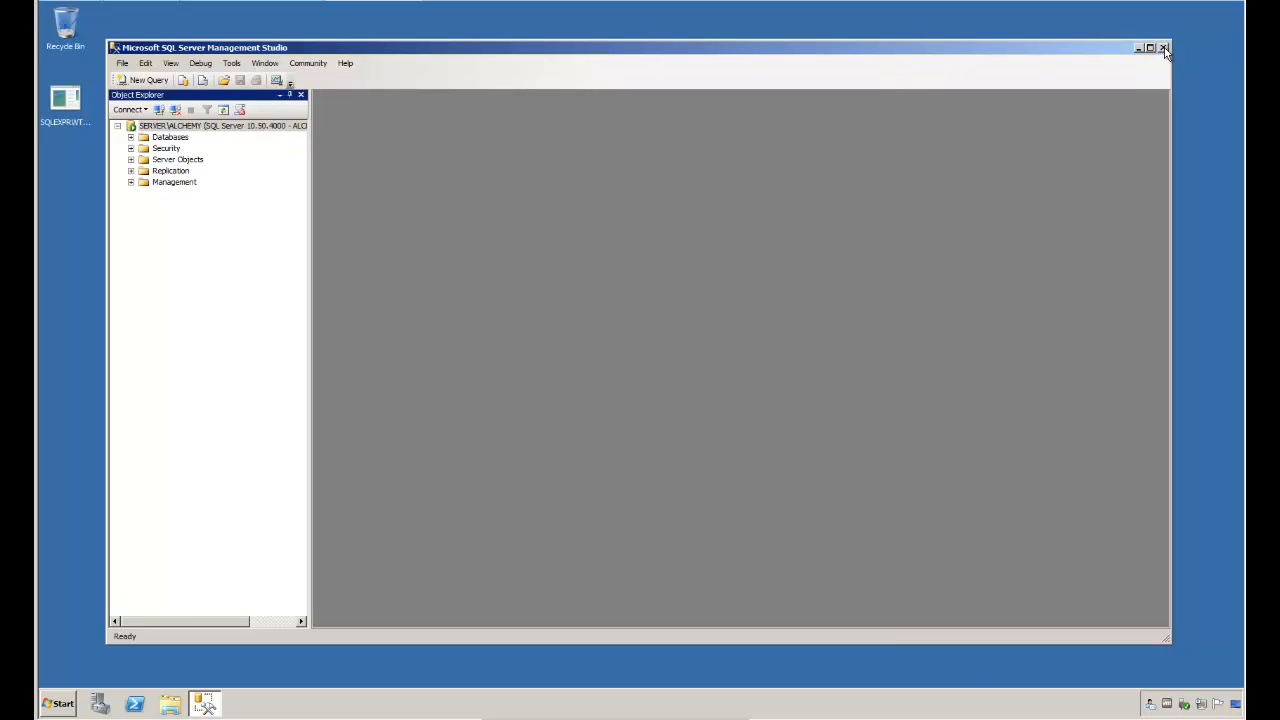